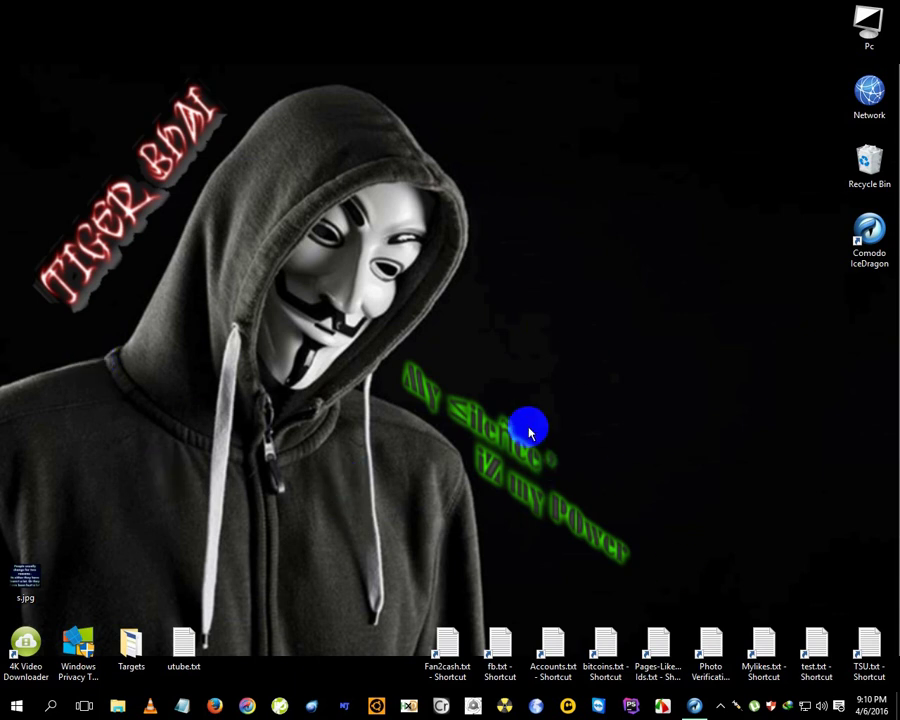
Step: Restore the Firefox window showing the Facebook profile from the taskbar
{"action": "left_click", "coordinate": [695, 705]}
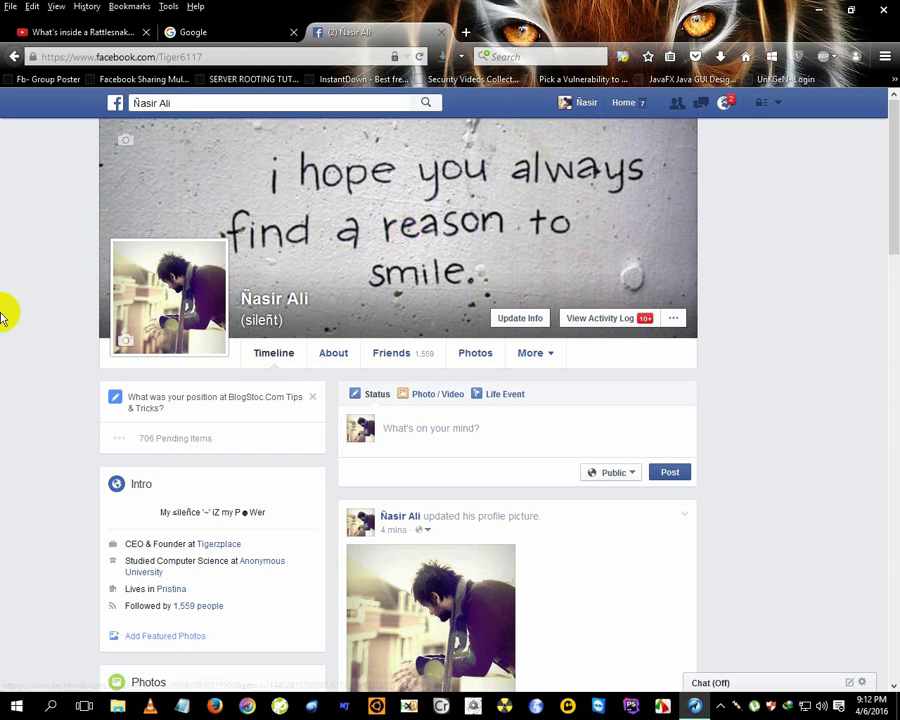
Step: Search Facebook for 'naj' and open the managed community page with 3,107 likes
{"action": "left_click", "coordinate": [187, 104]}
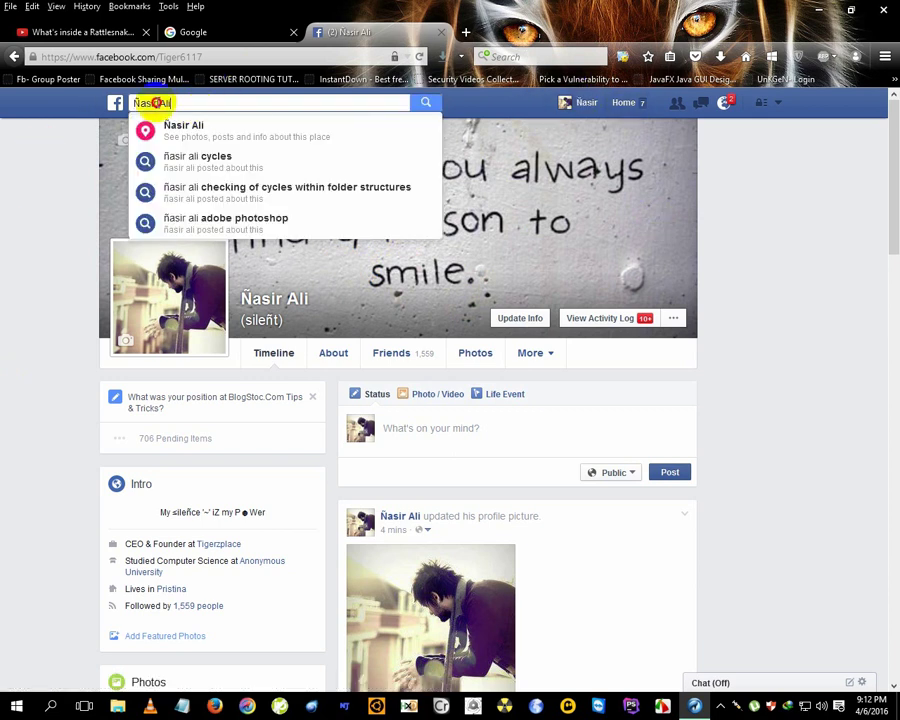
{"action": "left_click_drag", "start_coordinate": [172, 103], "coordinate": [116, 103]}
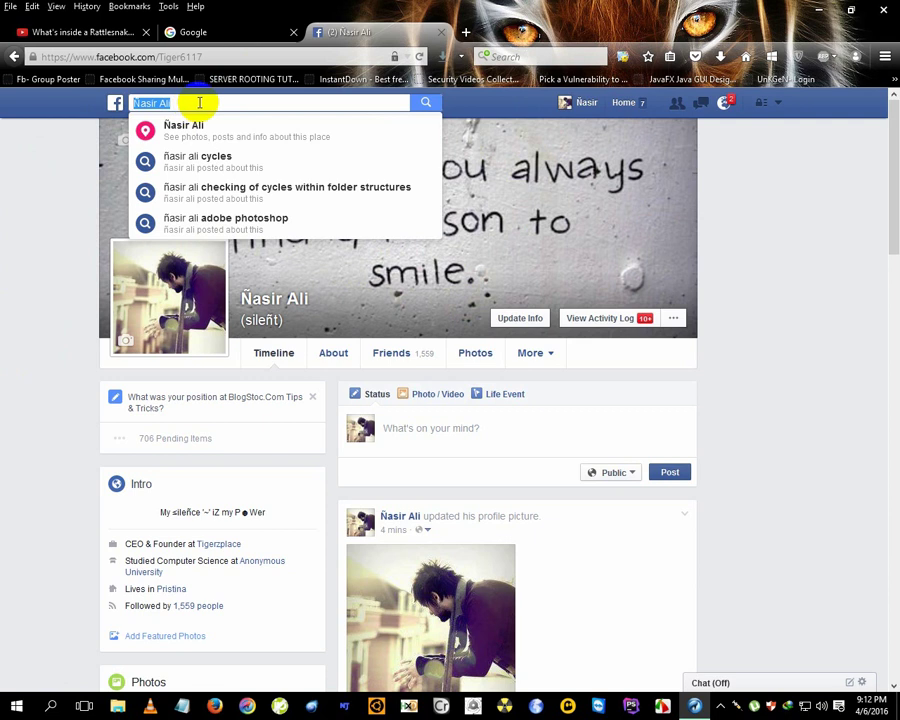
{"action": "type", "text": "naj"}
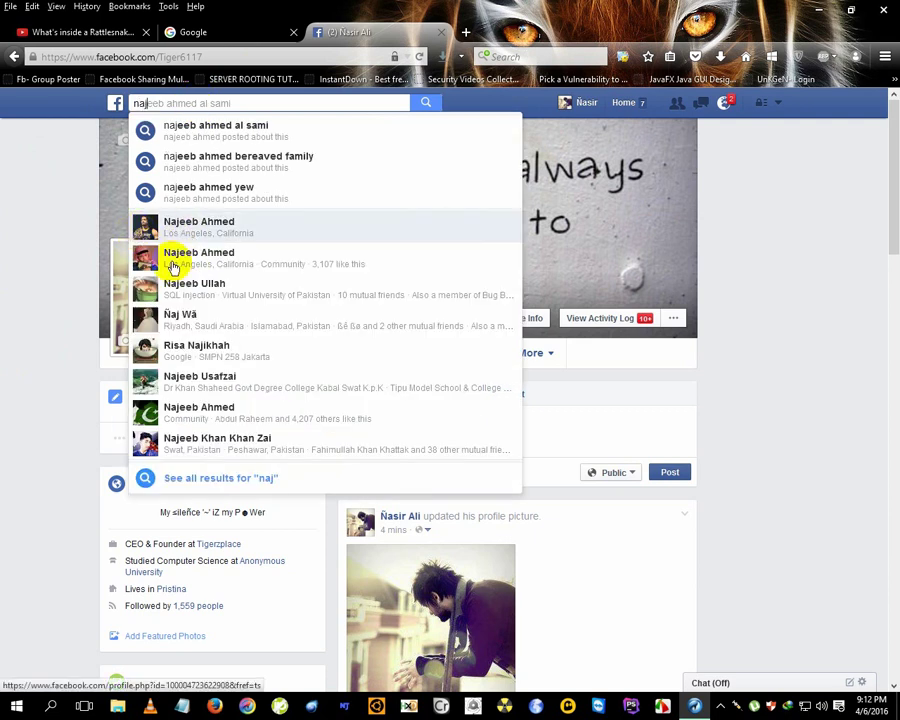
{"action": "left_click", "coordinate": [193, 260]}
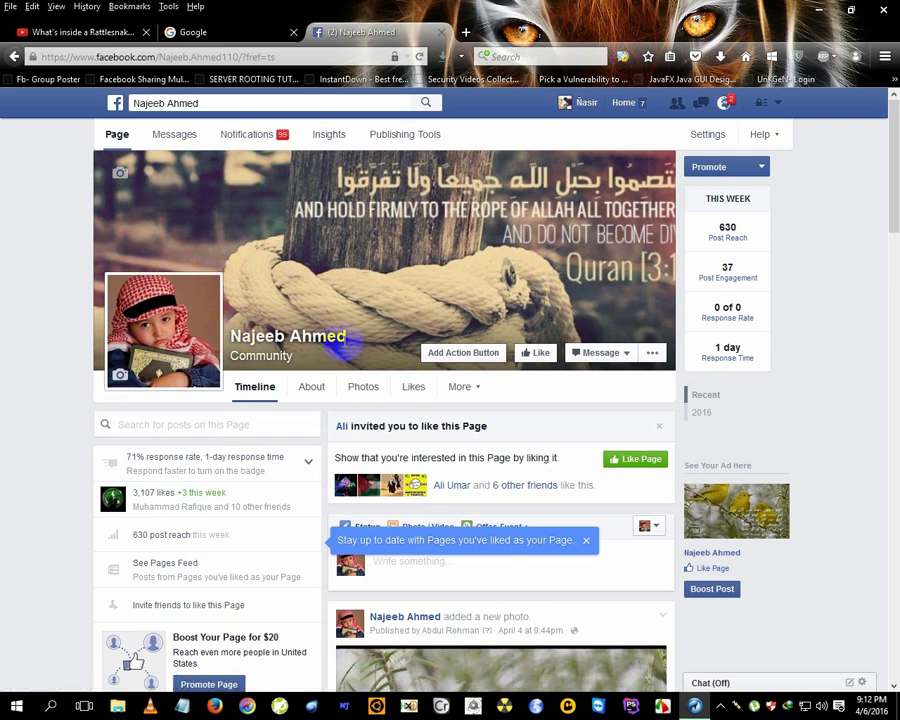
{"action": "mouse_move", "coordinate": [349, 344]}
{"action": "left_mouse_down"}
{"action": "mouse_move", "coordinate": [226, 336]}
{"action": "mouse_move", "coordinate": [160, 370]}
{"action": "mouse_move", "coordinate": [232, 336]}
{"action": "left_mouse_up"}
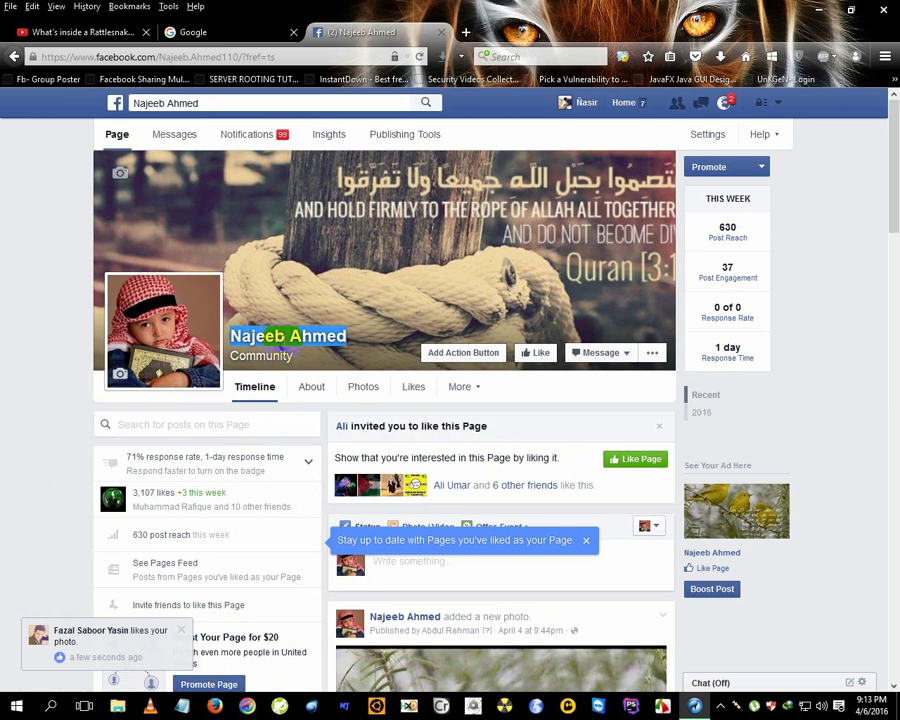
{"action": "left_click", "coordinate": [870, 390]}
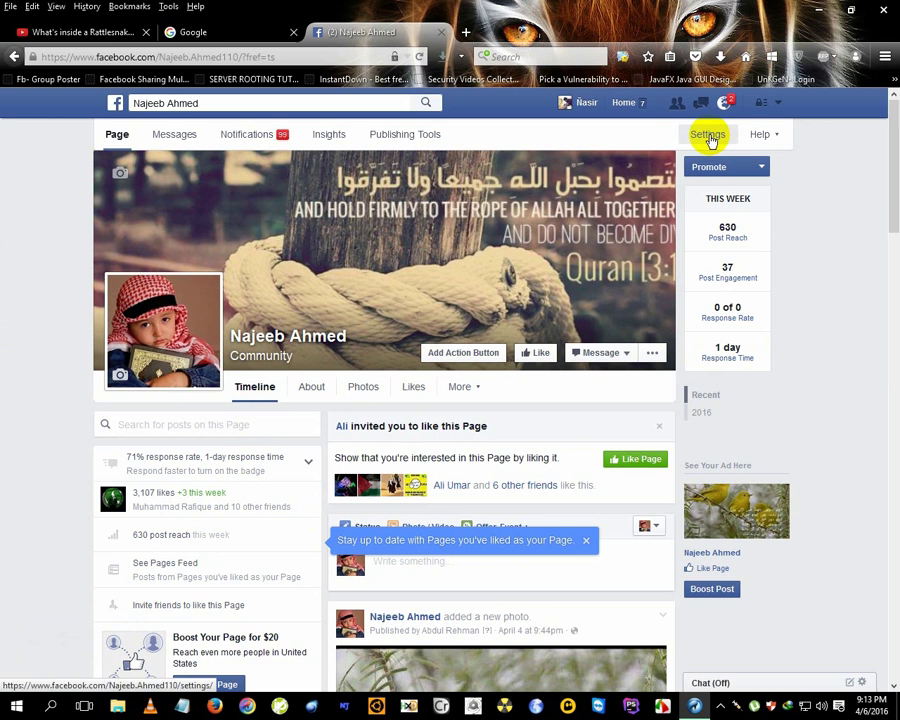
Step: In the page's Settings, go to Merge Pages > Merge duplicate Pages and re-enter the account password
{"action": "left_click", "coordinate": [709, 136]}
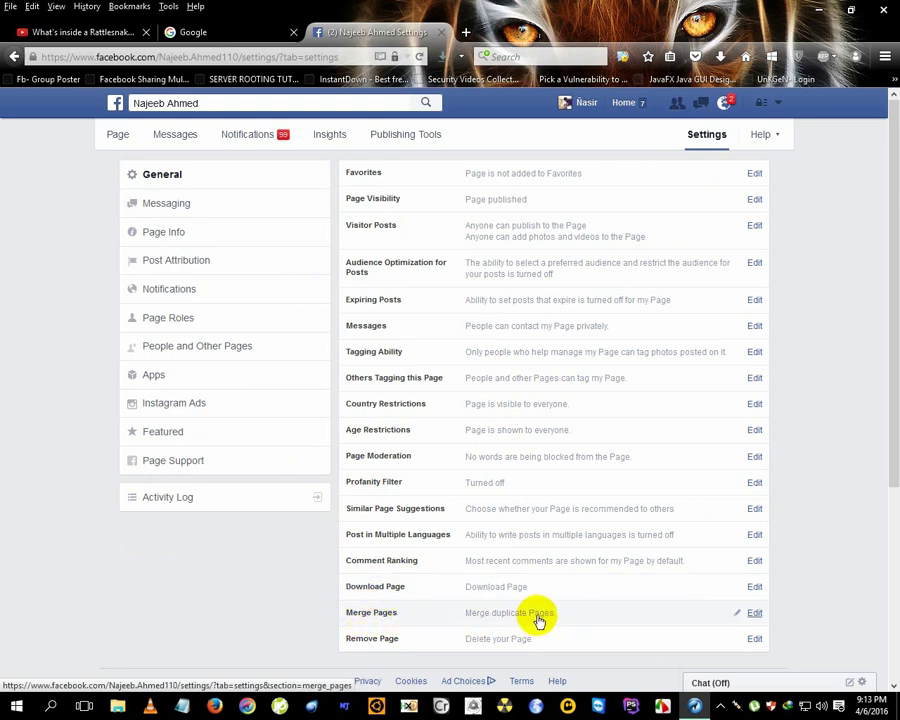
{"action": "left_click", "coordinate": [754, 614]}
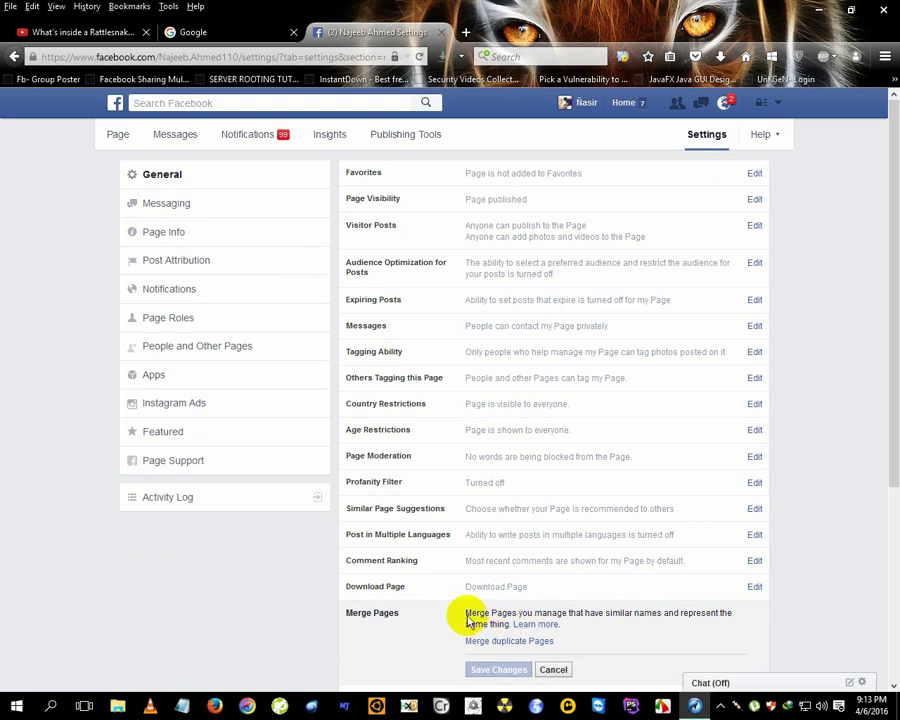
{"action": "scroll", "coordinate": [470, 610], "scroll_direction": "down", "scroll_amount": 2}
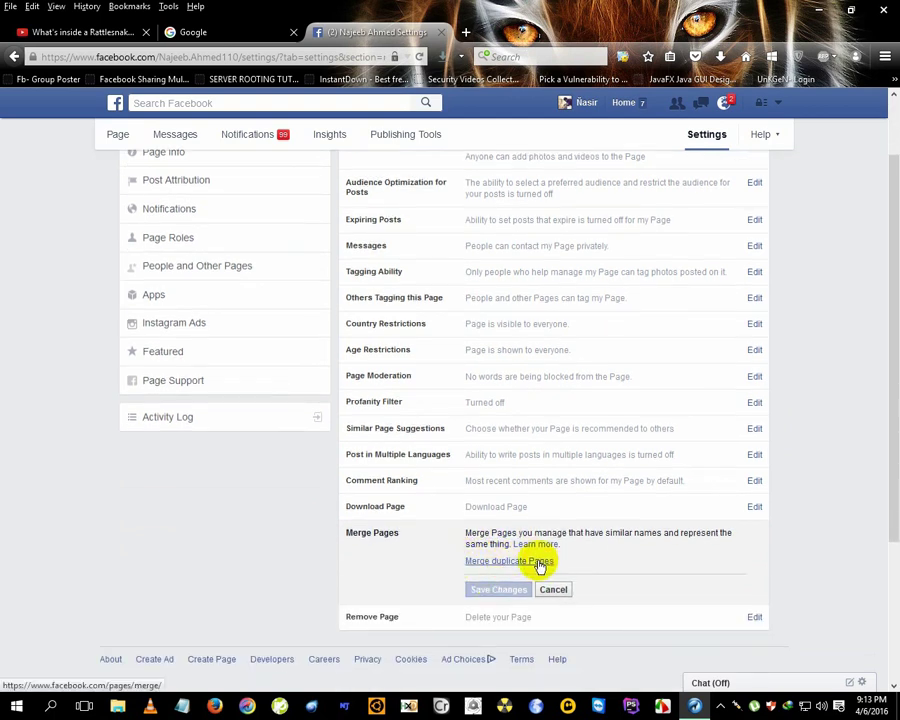
{"action": "left_click", "coordinate": [510, 561]}
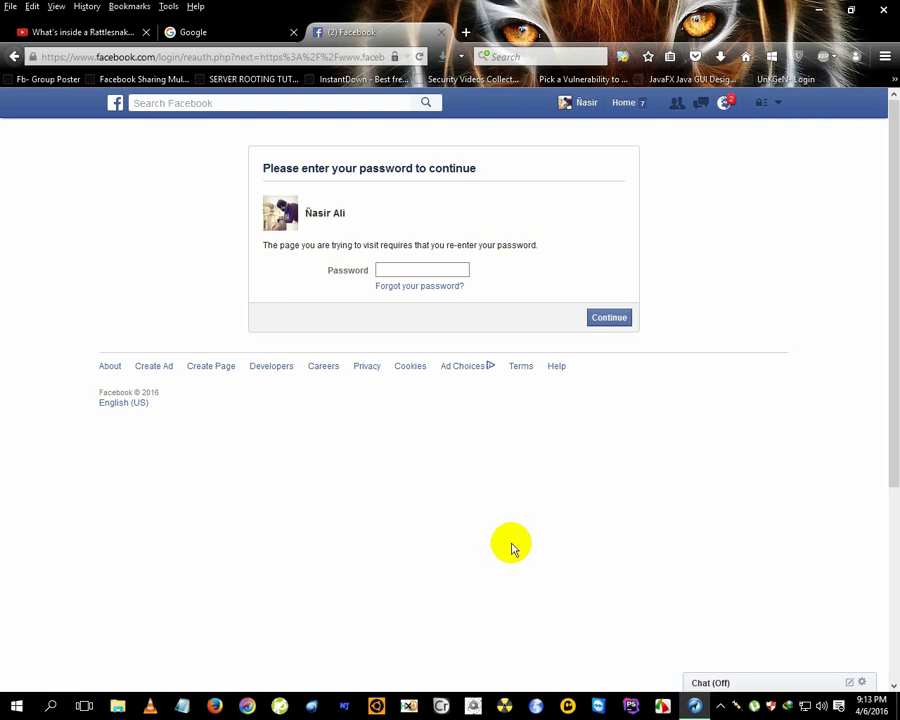
{"action": "key", "text": "ctrl+v"}
{"action": "left_click", "coordinate": [608, 318]}
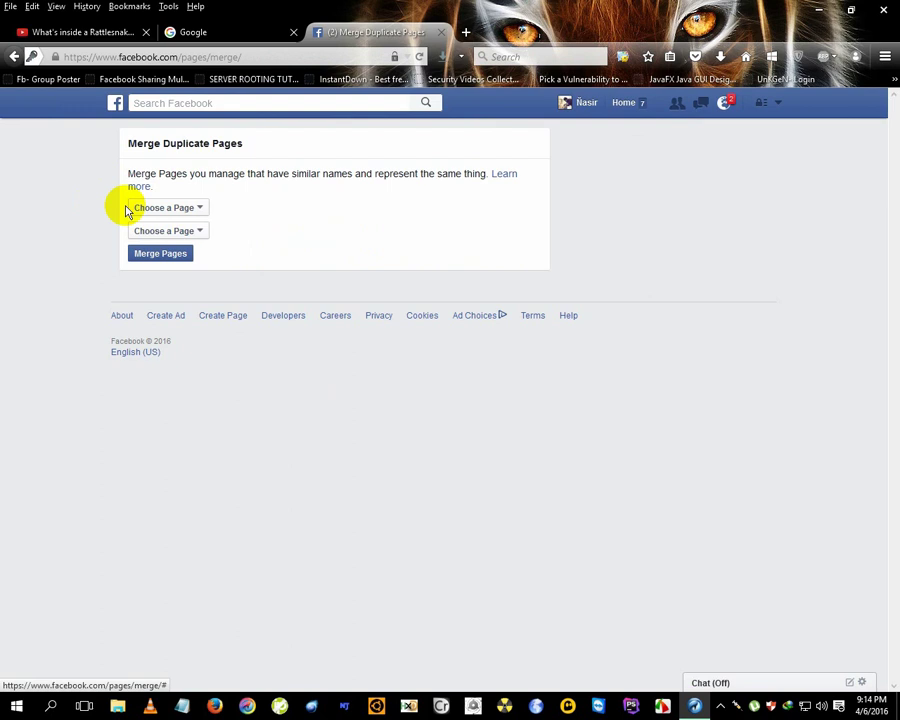
Step: Fill the two page choosers with the 3,107-like page and Scieñce '&' Tech
{"action": "left_click", "coordinate": [178, 207]}
{"action": "left_click", "coordinate": [150, 207]}
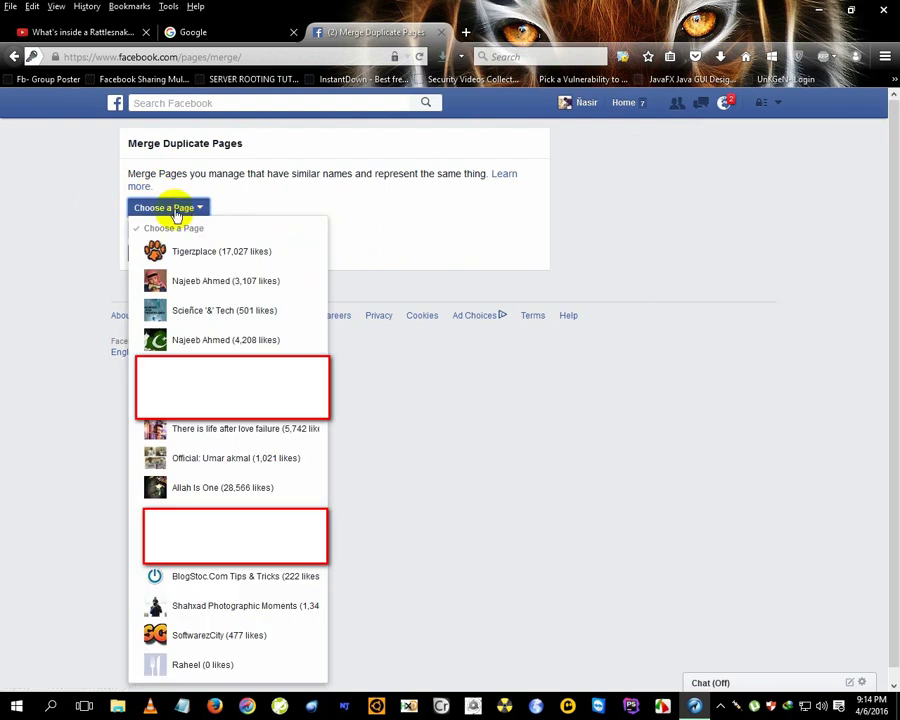
{"action": "left_click", "coordinate": [208, 292]}
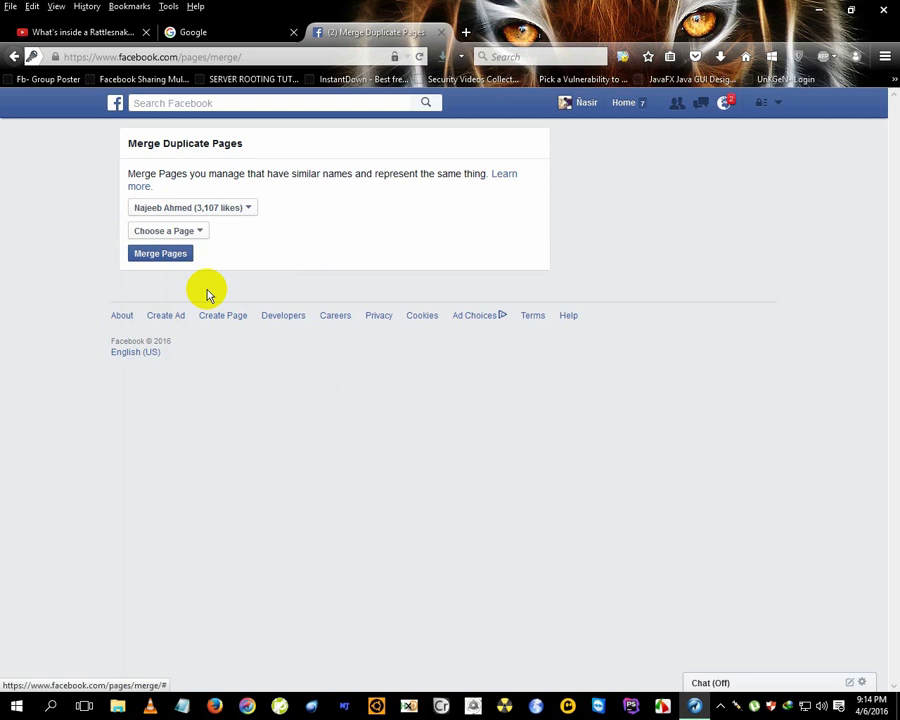
{"action": "left_click", "coordinate": [172, 231]}
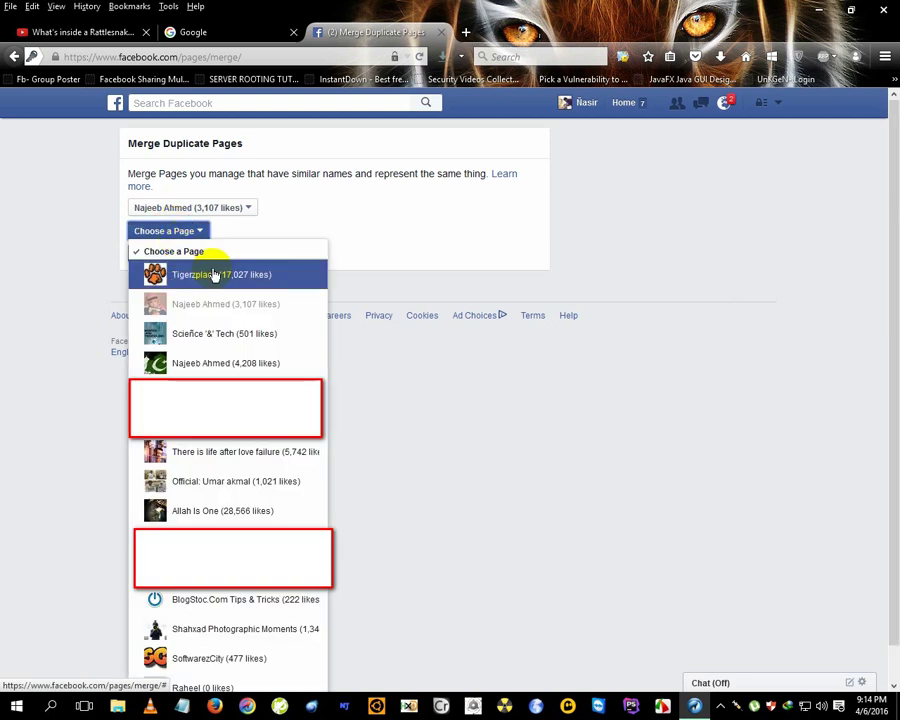
{"action": "left_click", "coordinate": [225, 336]}
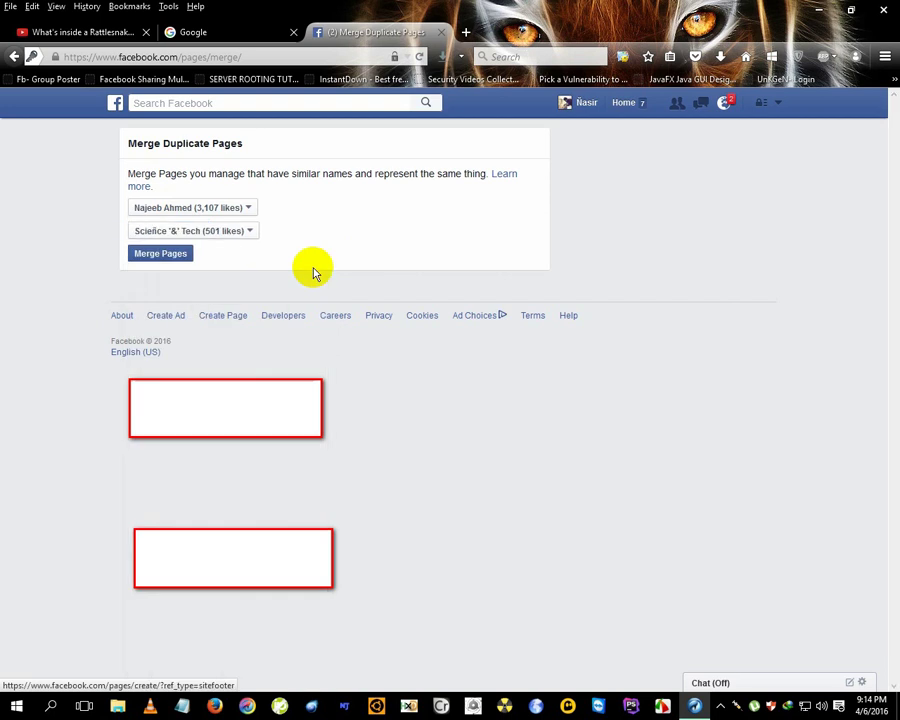
{"action": "left_click", "coordinate": [205, 208]}
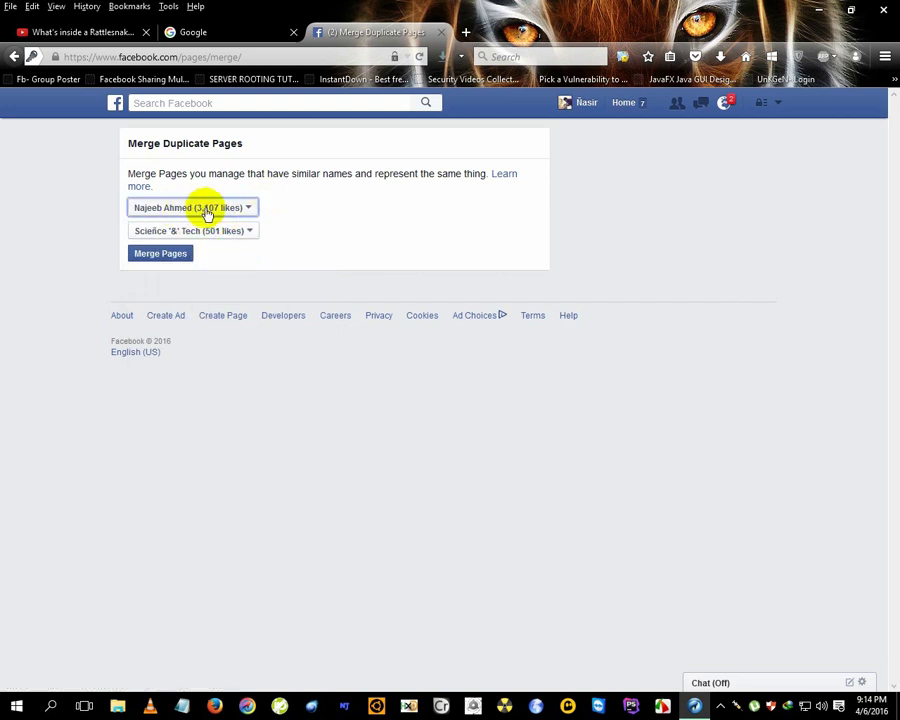
Step: Redo the choices: the 4,208-like page first, the 3,107-like page second
{"action": "left_click", "coordinate": [236, 210]}
{"action": "left_click", "coordinate": [236, 210]}
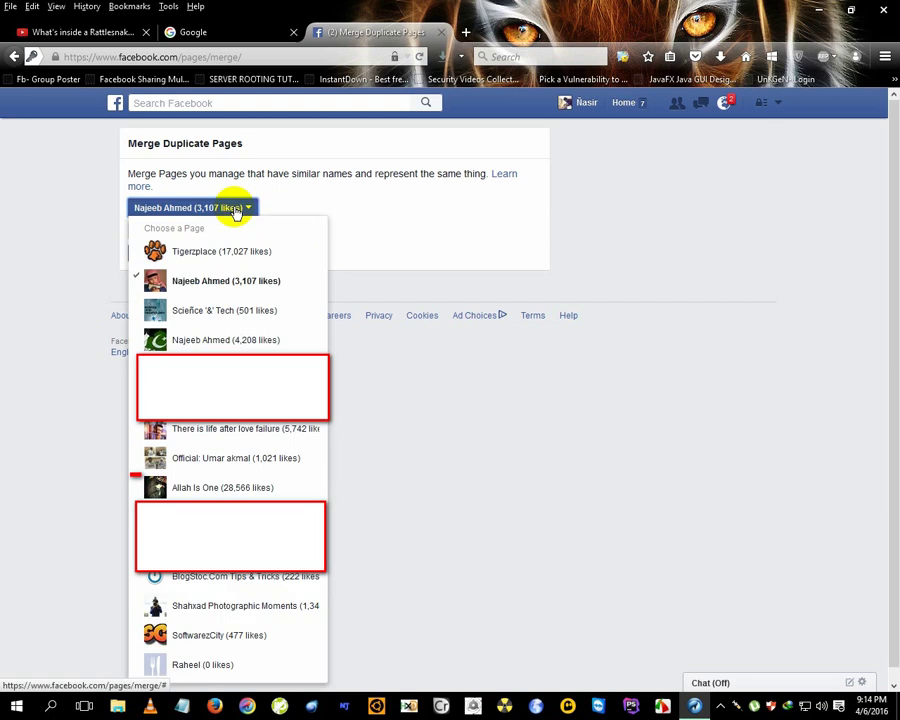
{"action": "left_click", "coordinate": [168, 344]}
{"action": "left_click", "coordinate": [209, 232]}
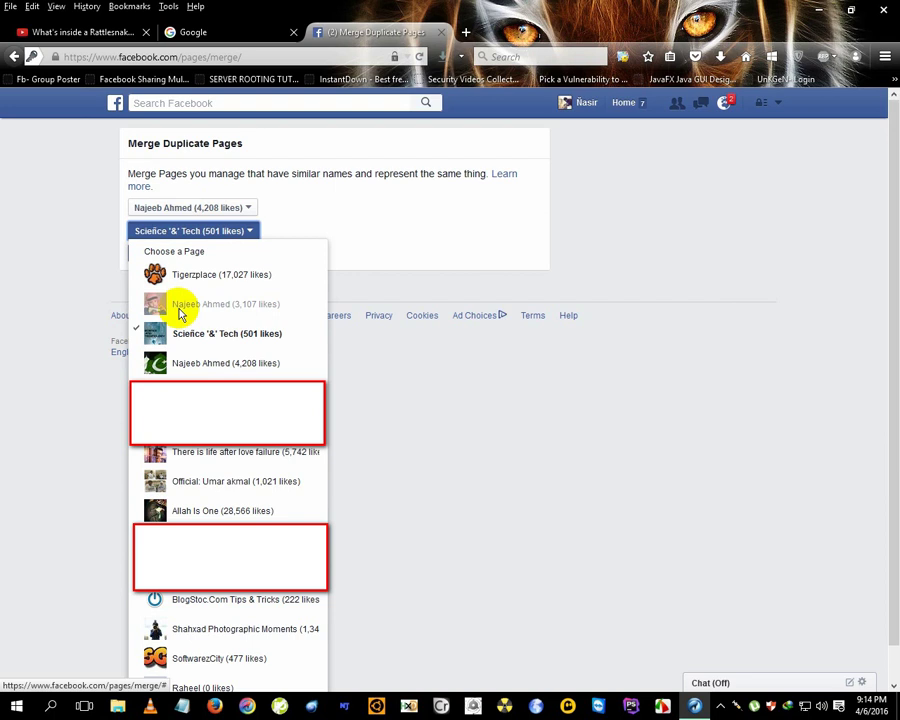
{"action": "left_click", "coordinate": [182, 306]}
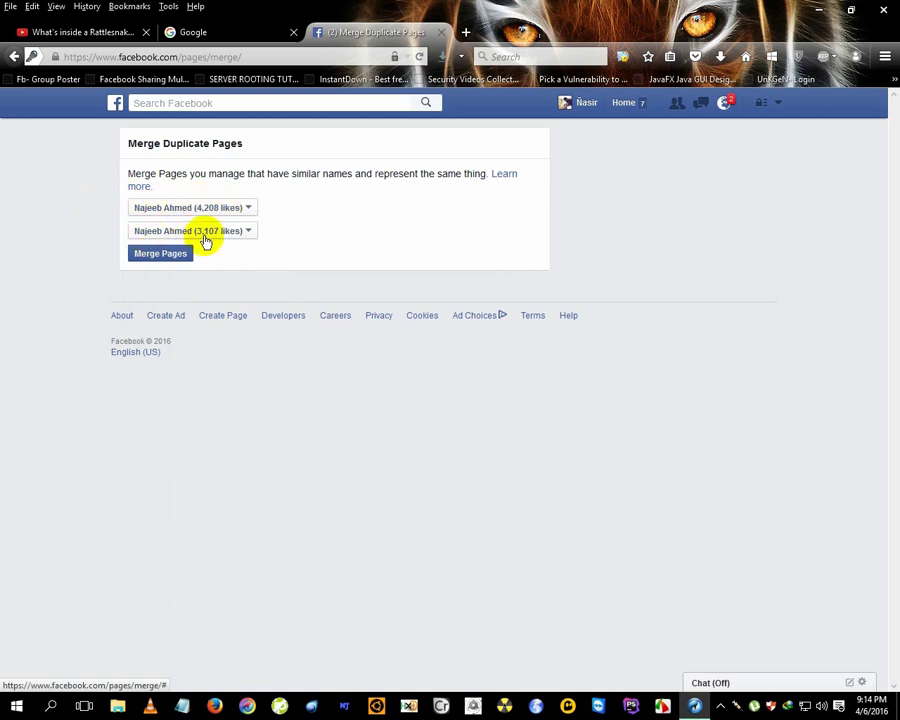
Step: Submit the merge, confirm keeping the 4,208-like page, and dismiss the success message
{"action": "left_click", "coordinate": [156, 258]}
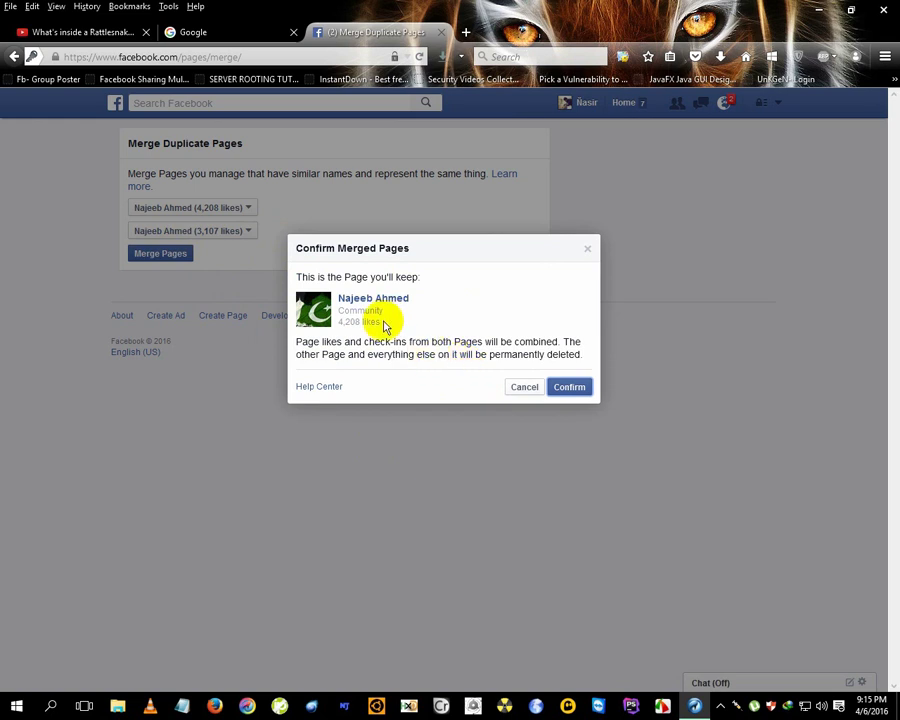
{"action": "left_click", "coordinate": [339, 331]}
{"action": "left_click_drag", "start_coordinate": [339, 331], "coordinate": [307, 310]}
{"action": "left_click", "coordinate": [366, 324]}
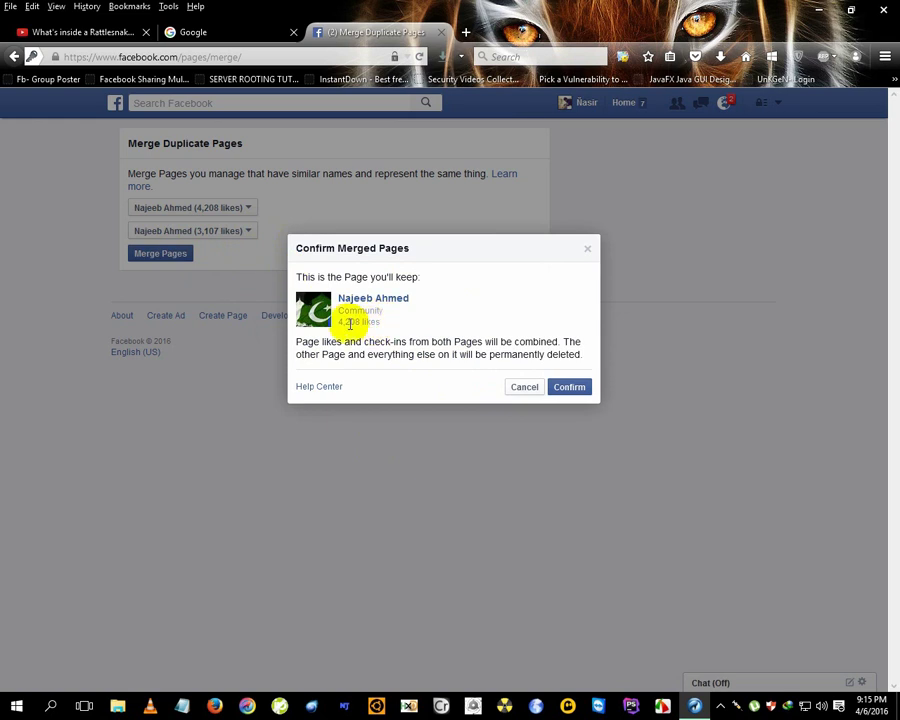
{"action": "left_click_drag", "start_coordinate": [345, 321], "coordinate": [372, 318]}
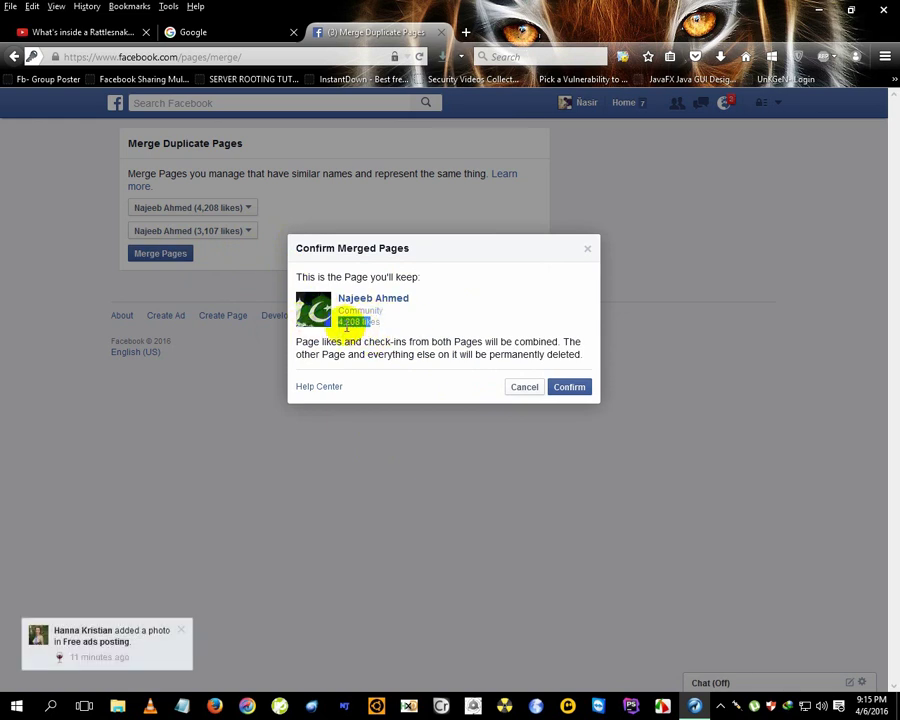
{"action": "left_click_drag", "start_coordinate": [323, 328], "coordinate": [372, 322]}
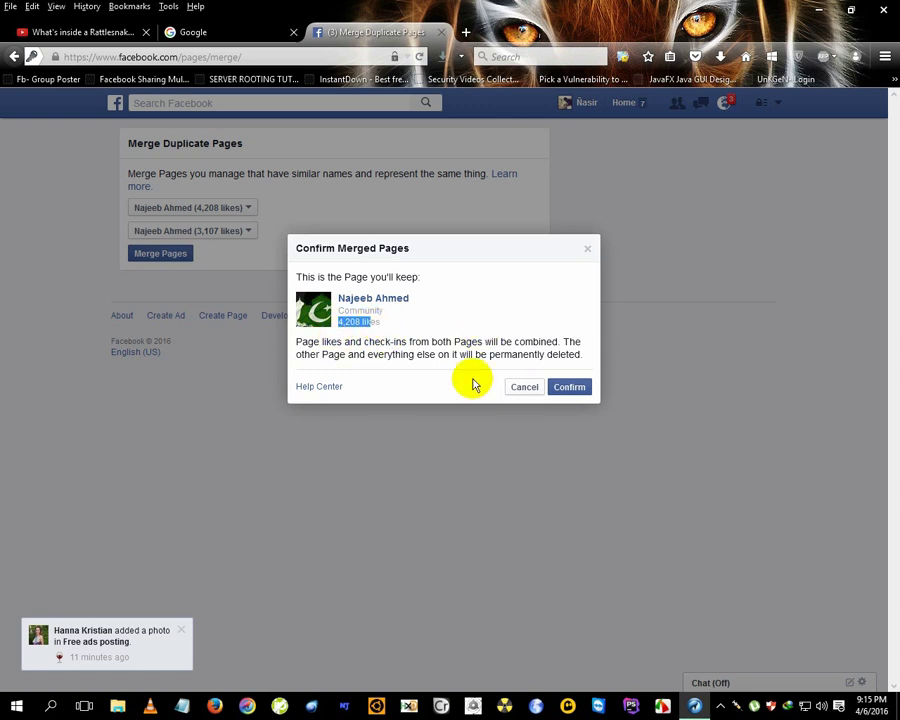
{"action": "left_click", "coordinate": [569, 388]}
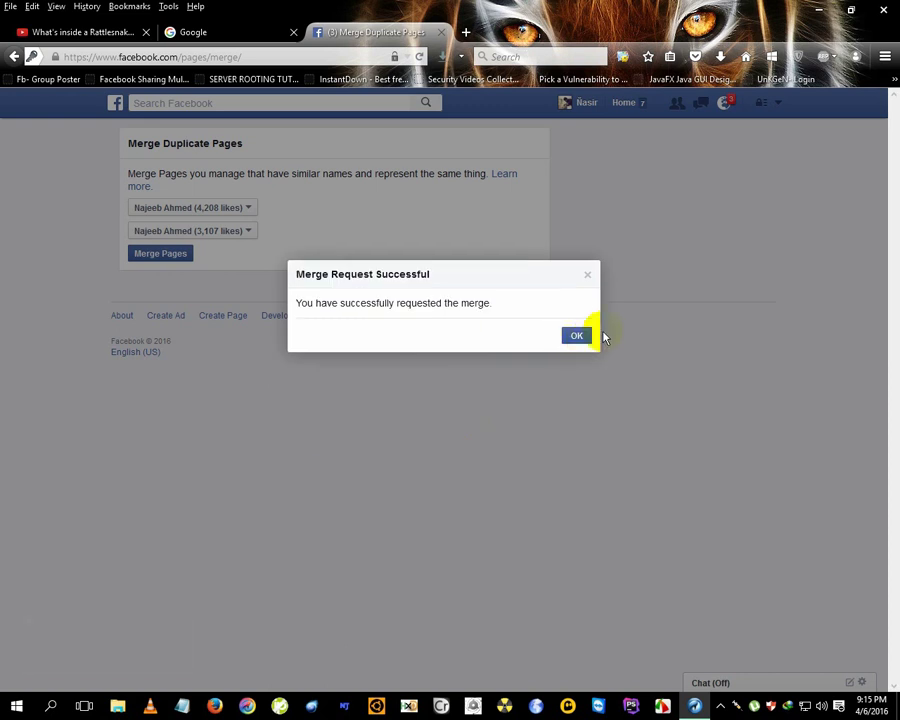
{"action": "left_click", "coordinate": [576, 337]}
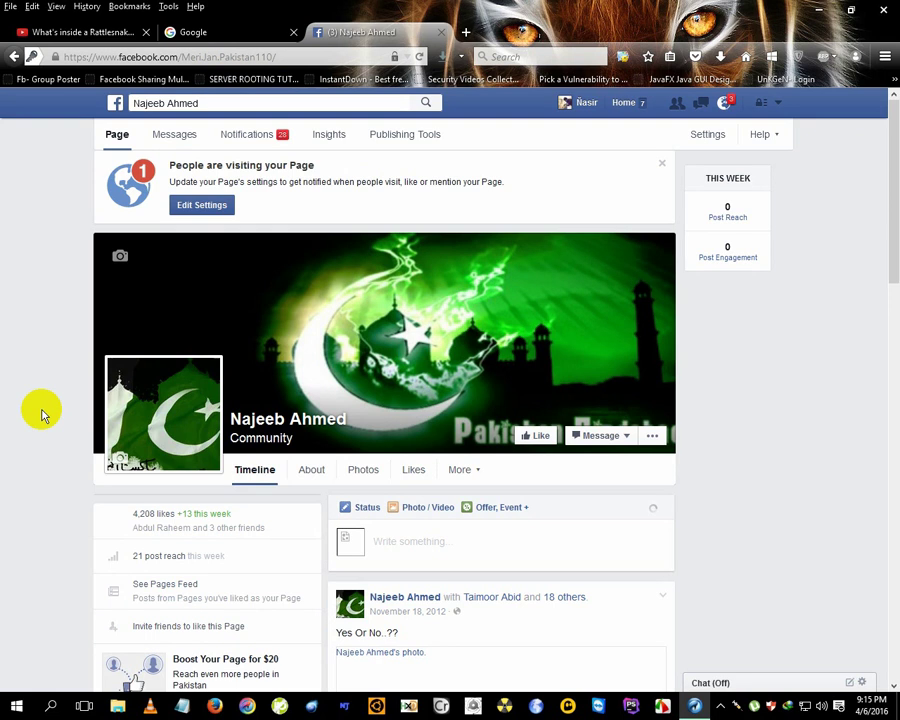
Step: Scroll down the kept 4,208-like page to review its weekly reach and engagement
{"action": "scroll", "coordinate": [43, 414], "scroll_direction": "down", "scroll_amount": 3}
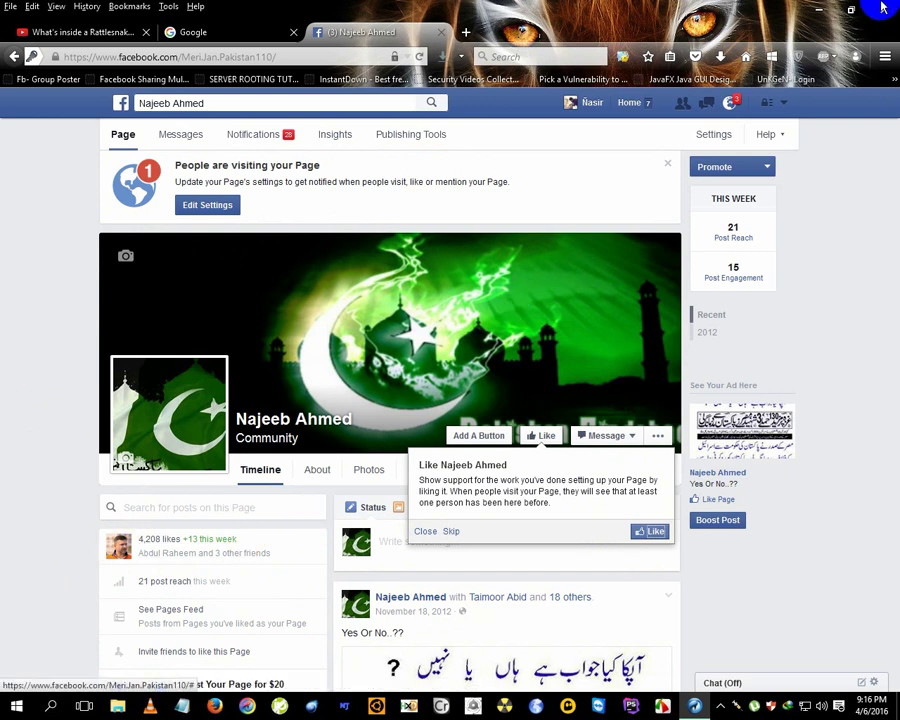
Step: Minimise the browser with Win+D to show the Windows desktop
{"action": "key", "text": "super+d"}
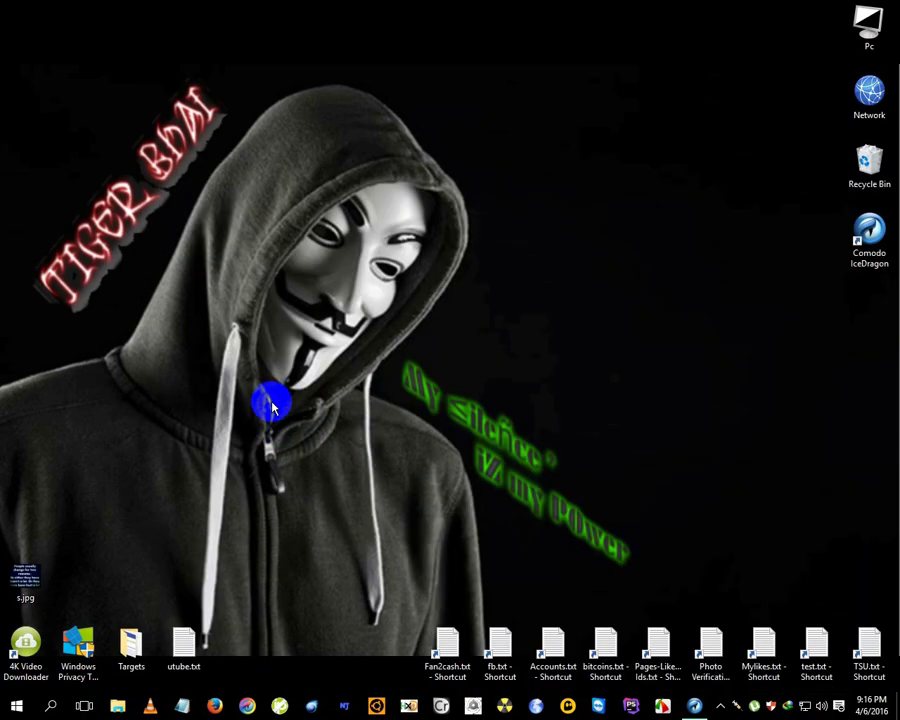